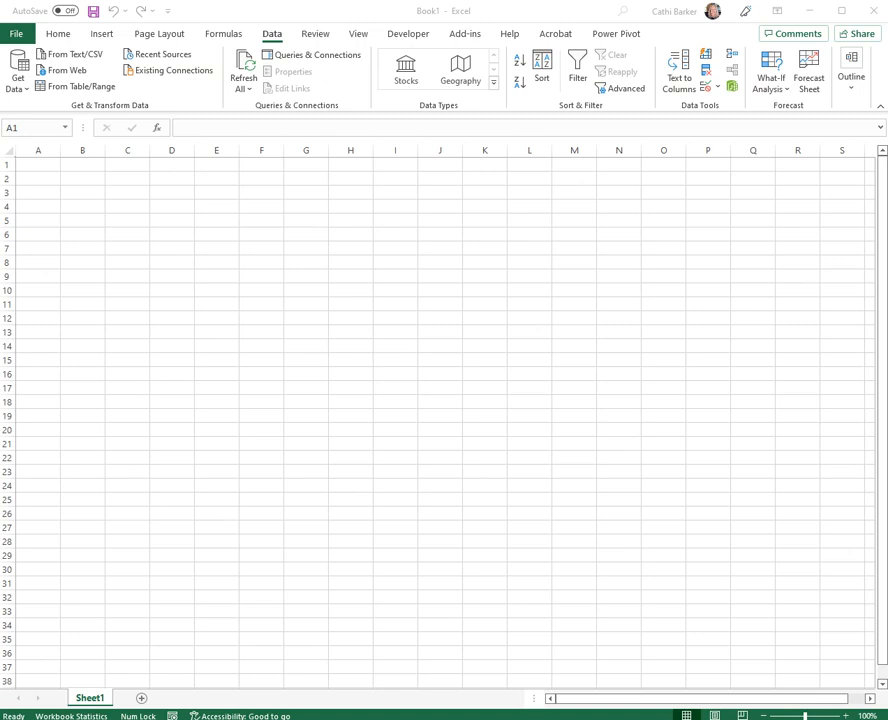
- Start importing data from an Excel workbook, choosing 2021 Sales.xlsx in the Exercises folder as the source
click(271, 38)
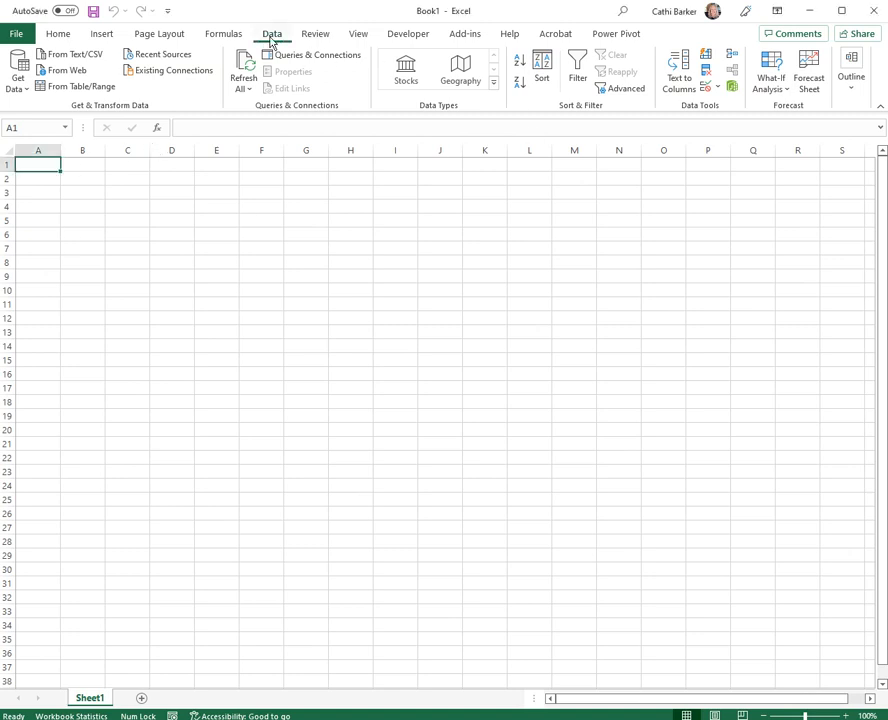
click(23, 92)
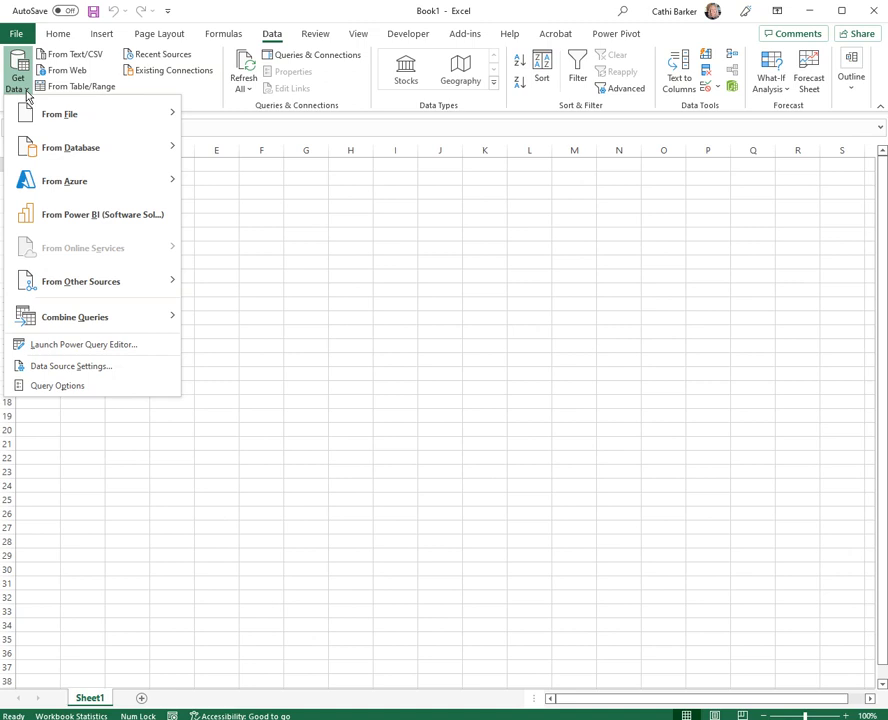
mouse_move(76, 131)
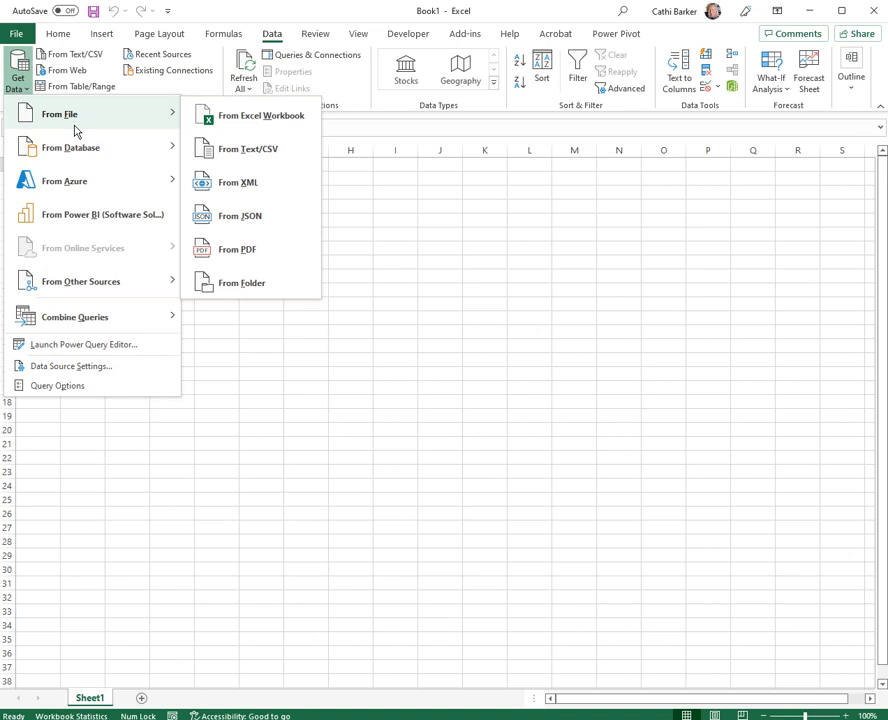
click(290, 117)
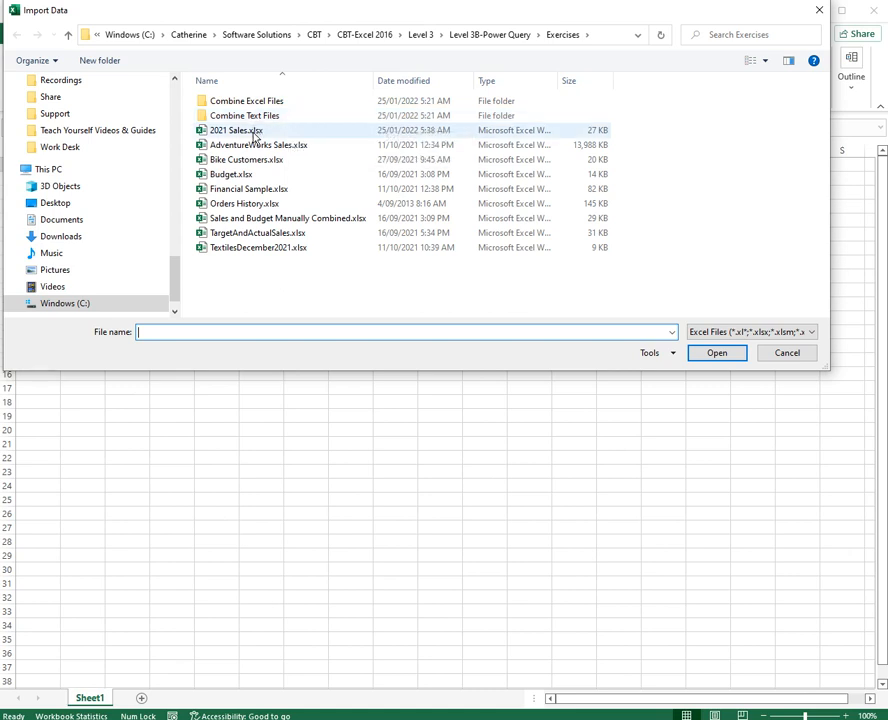
click(255, 133)
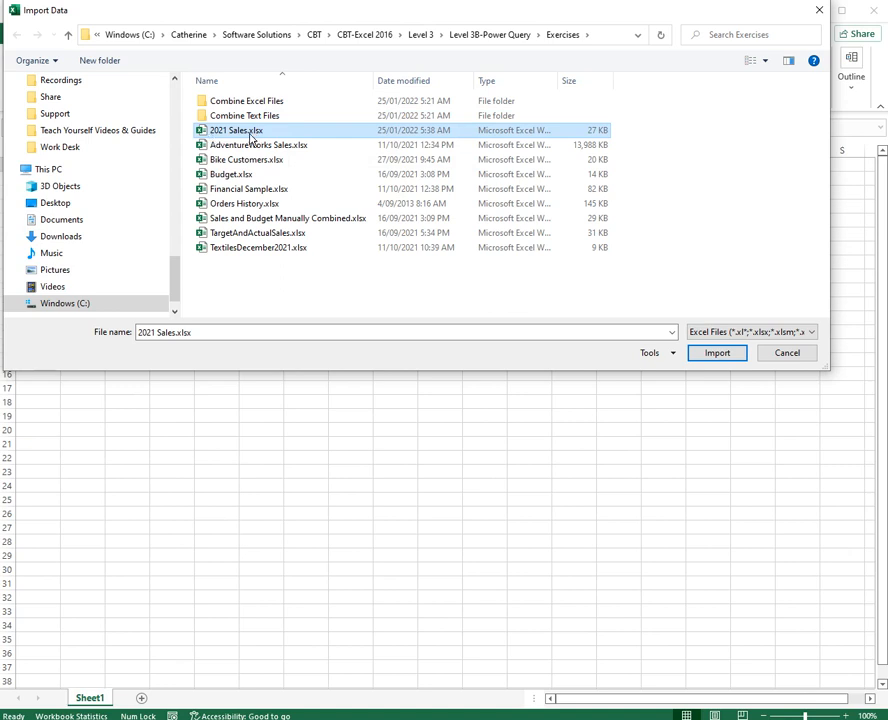
click(717, 353)
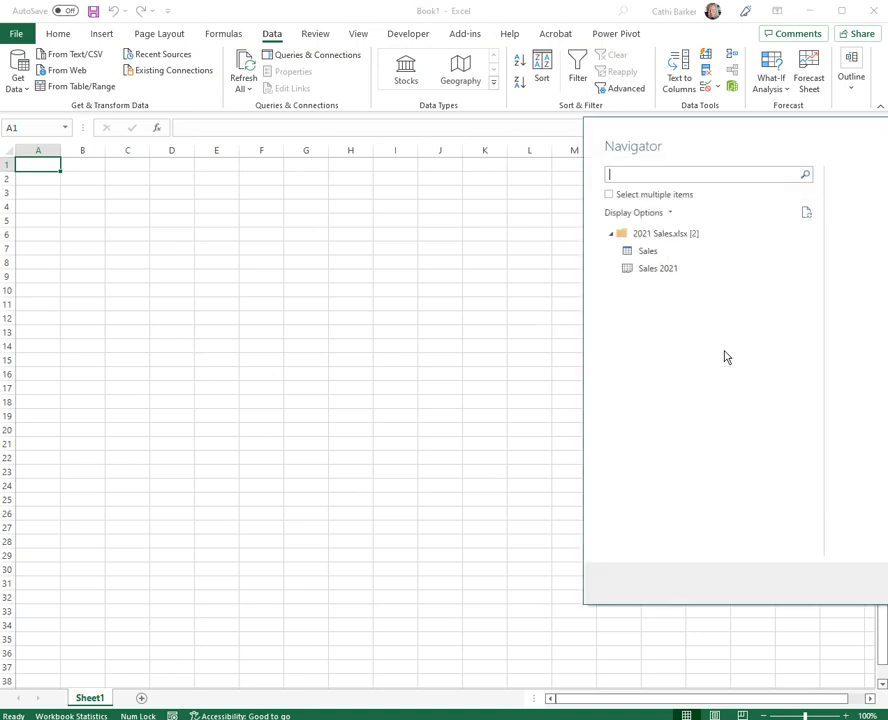
- Preview the workbook's Sales table and Sales 2021 sheet, then open Sales 2021 in Power Query Editor and load it into the workbook
drag(848, 137, 355, 155)
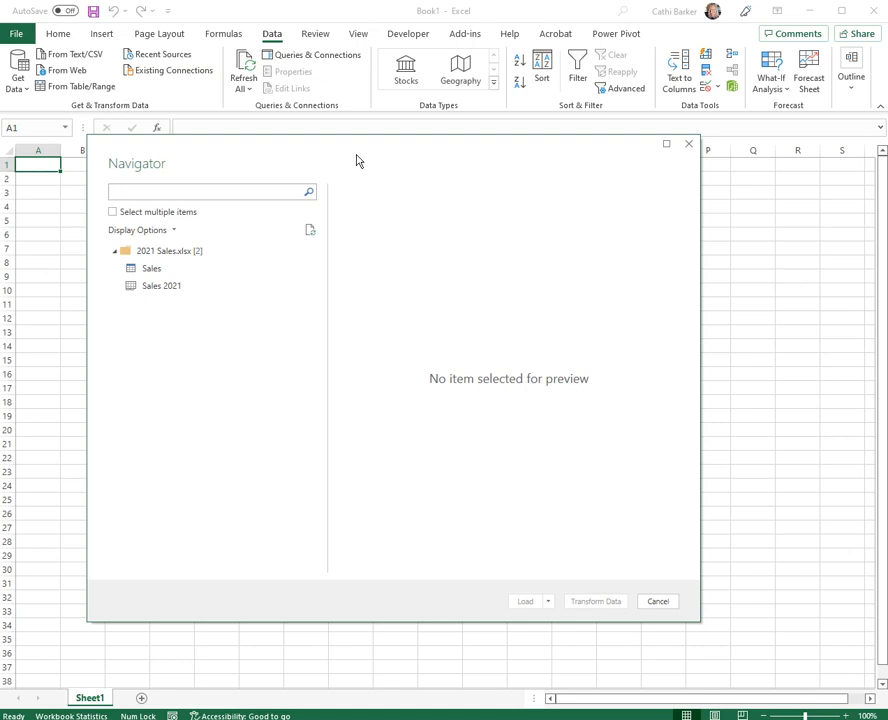
click(190, 276)
click(185, 292)
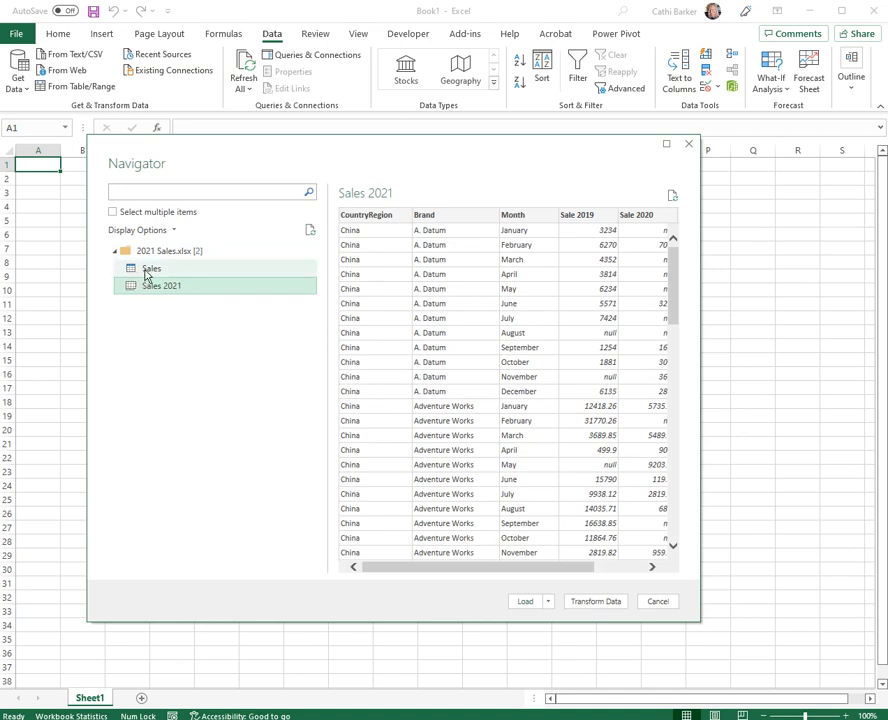
click(147, 272)
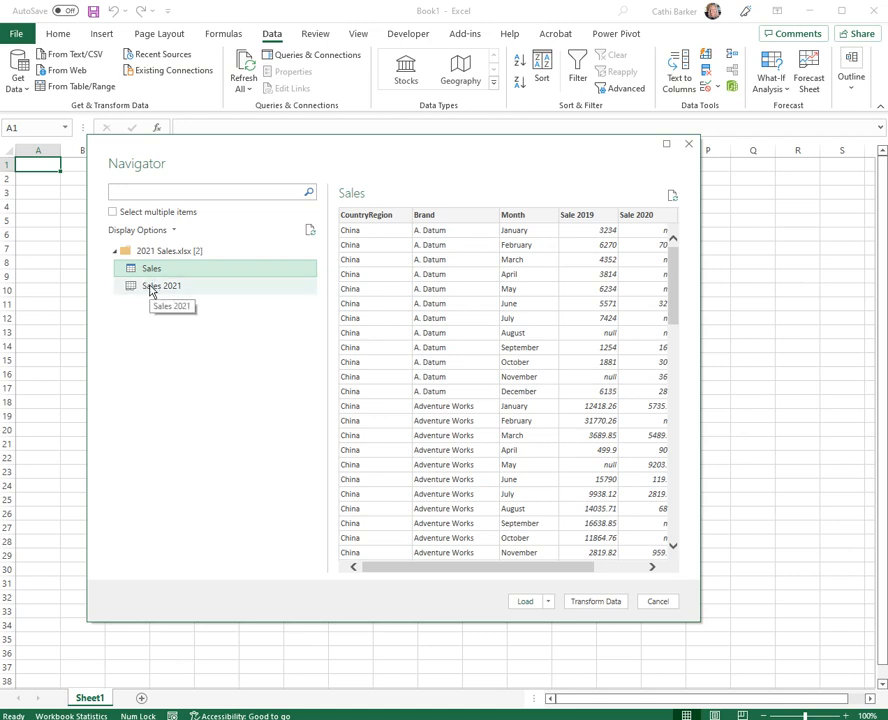
click(150, 289)
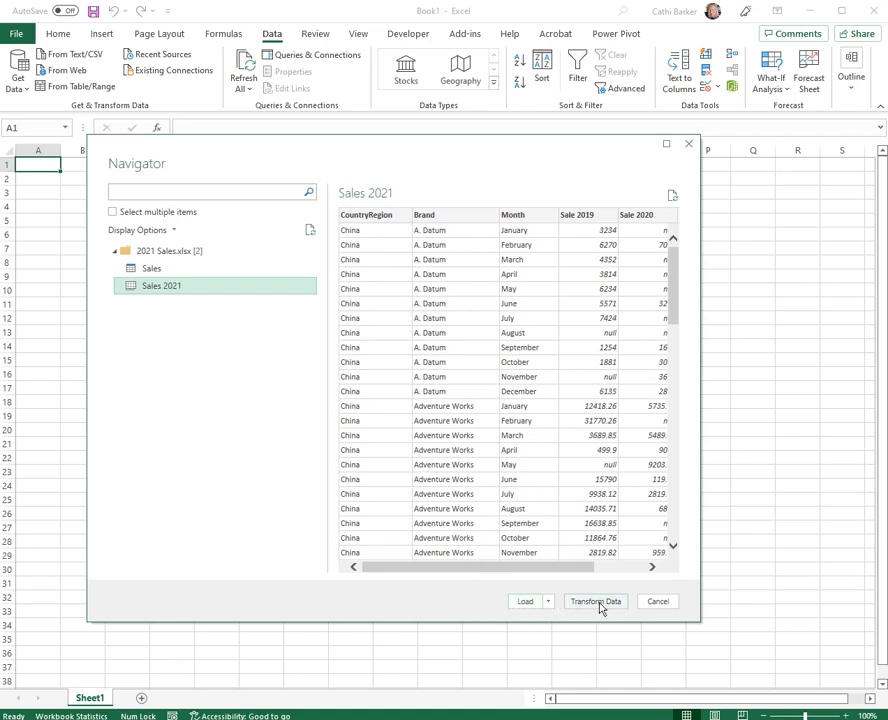
click(548, 602)
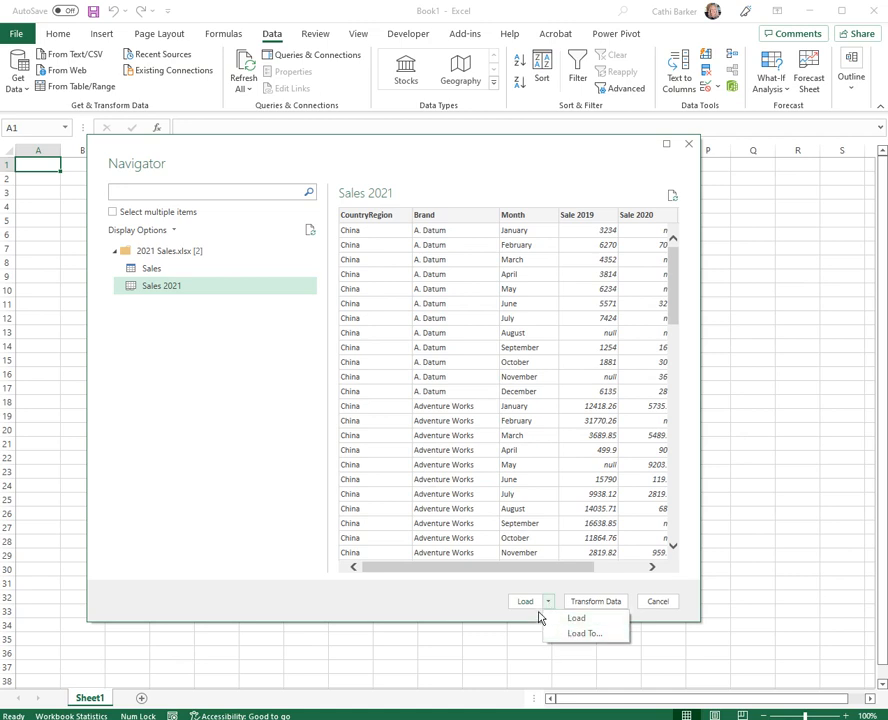
click(486, 603)
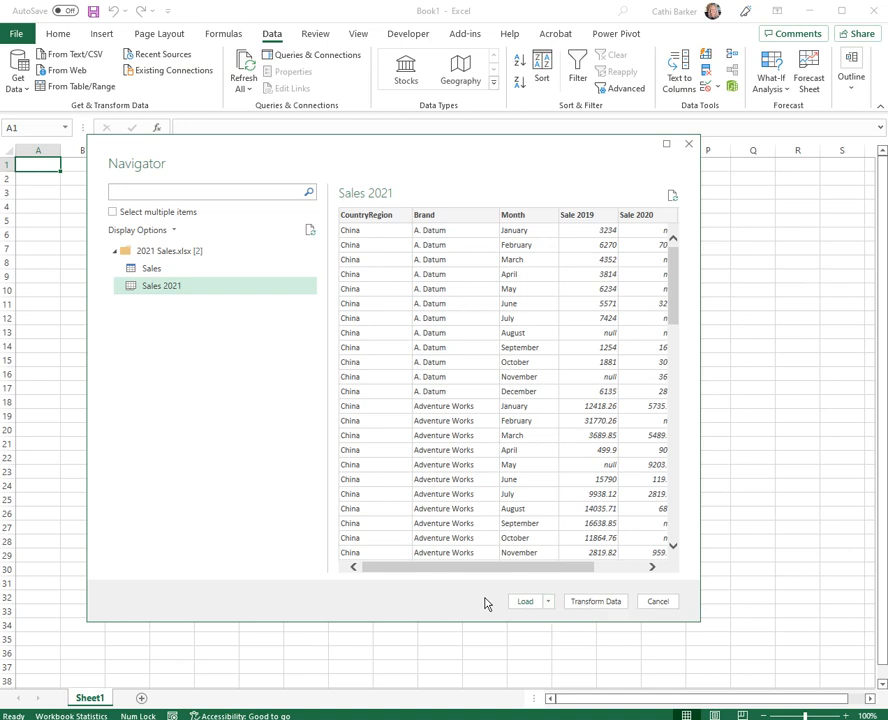
click(596, 602)
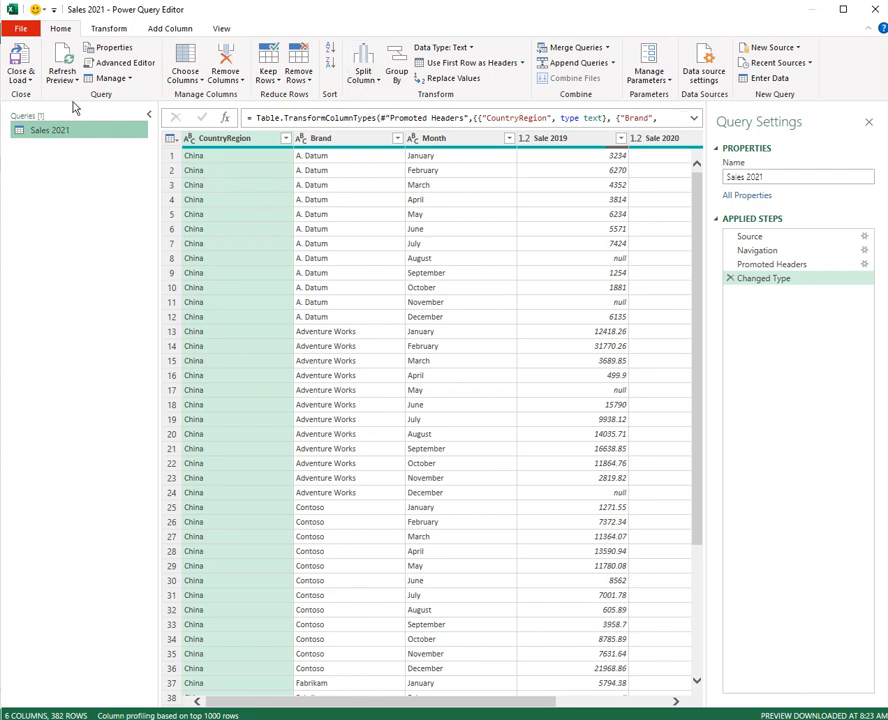
click(14, 60)
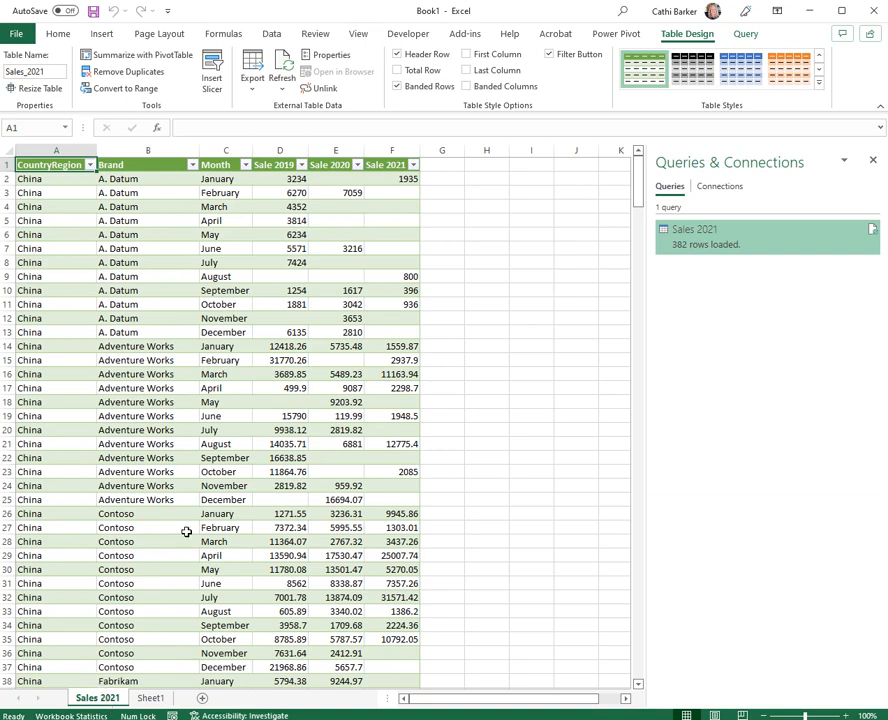
- Reopen the loaded Sales 2021 query in Power Query Editor and return to the worksheet, twice, without editing it
mouse_move(733, 247)
click(747, 36)
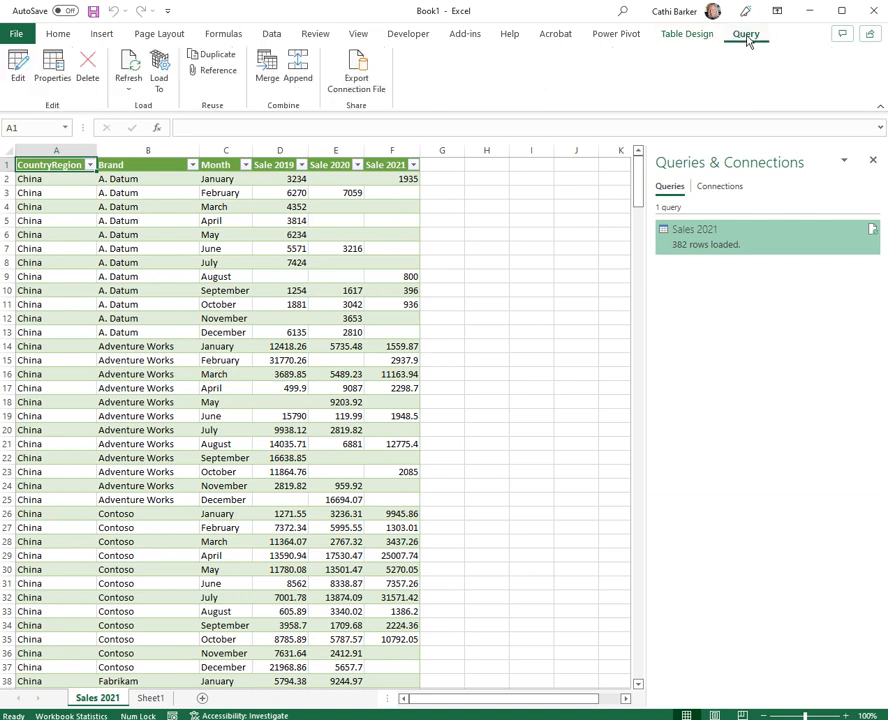
click(20, 70)
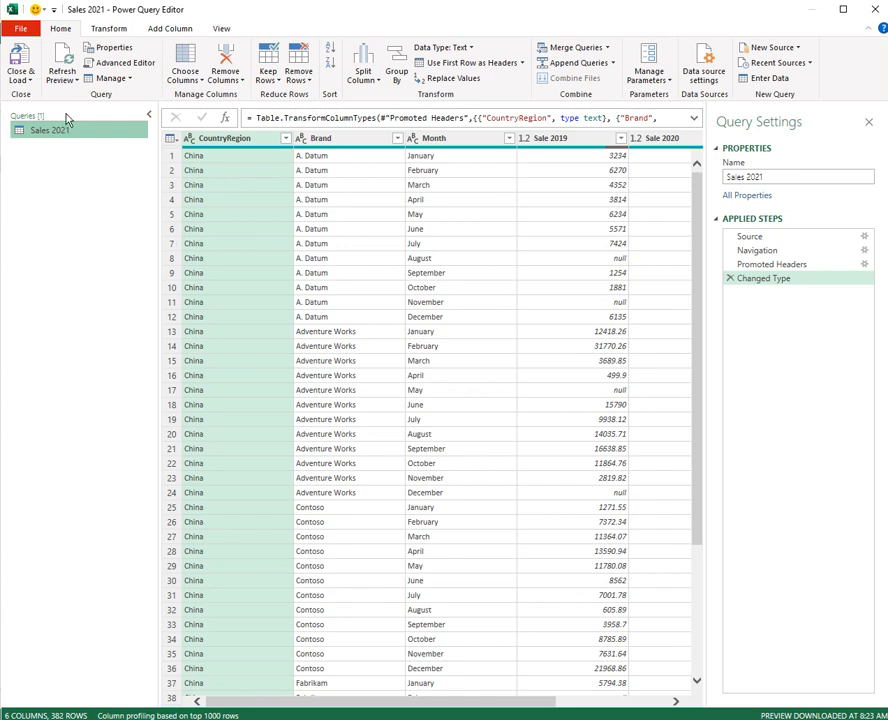
click(20, 62)
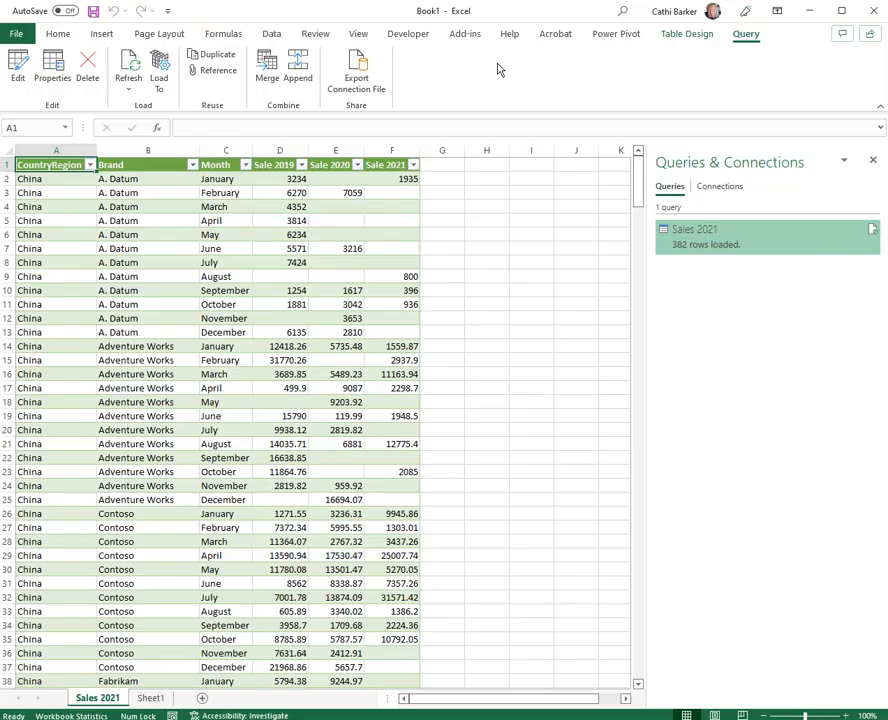
click(19, 68)
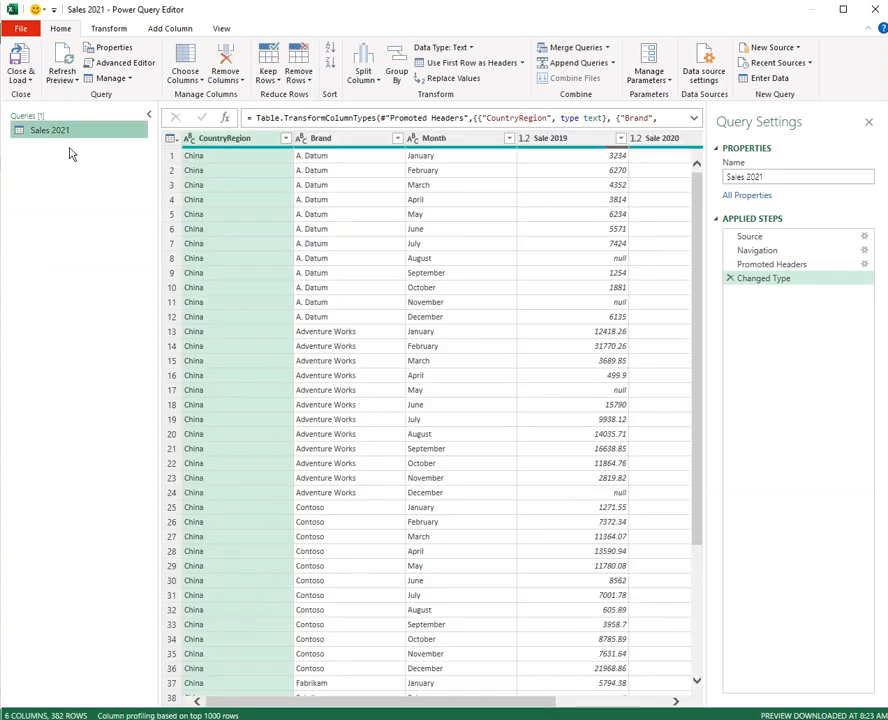
click(20, 62)
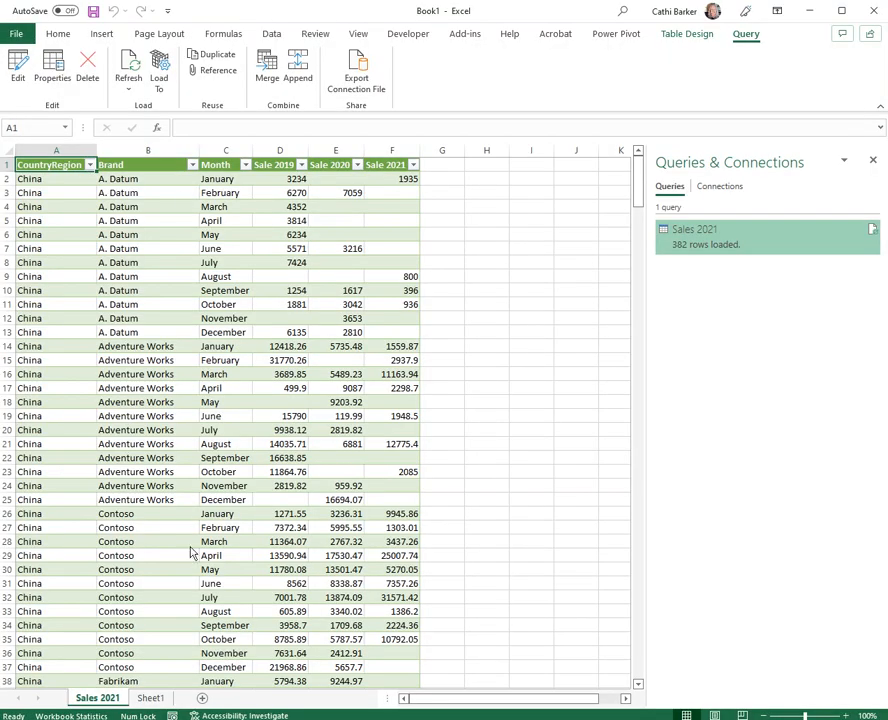
- From Sheet1, start another Excel workbook import with Bike Customers.xlsx as the source
click(151, 697)
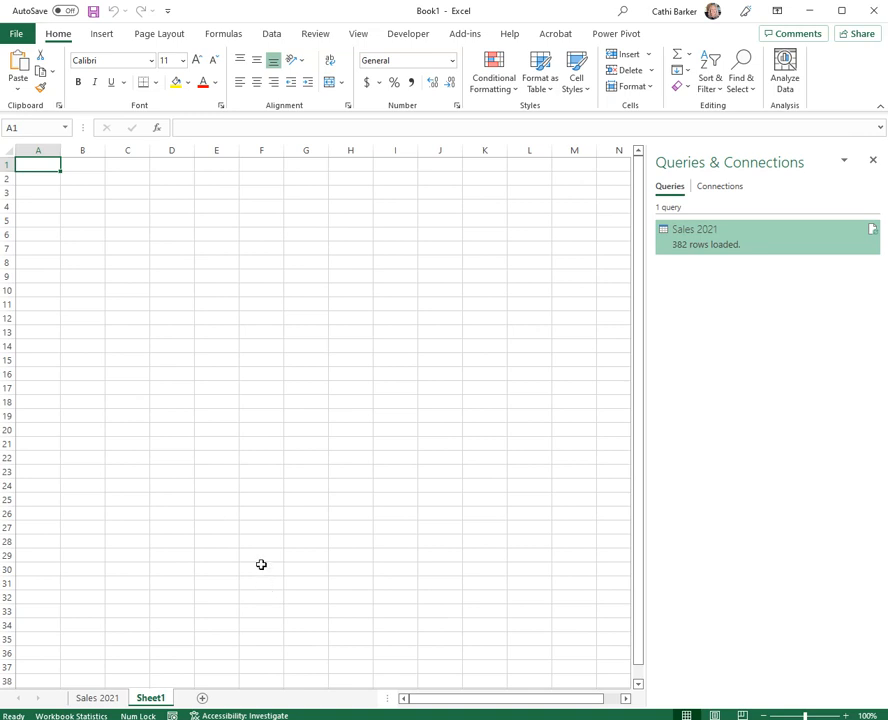
click(271, 36)
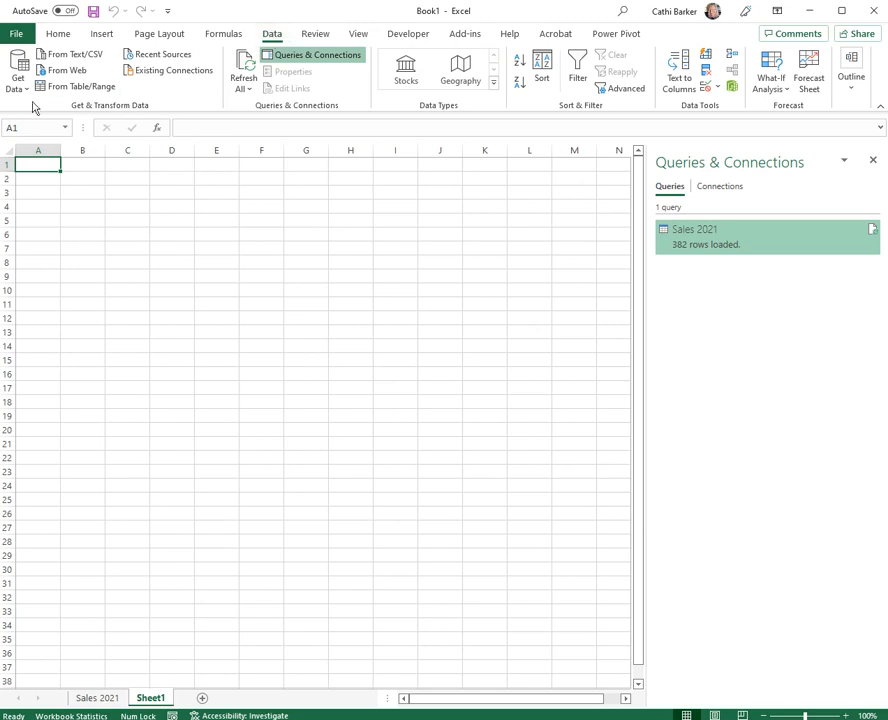
click(18, 76)
mouse_move(44, 116)
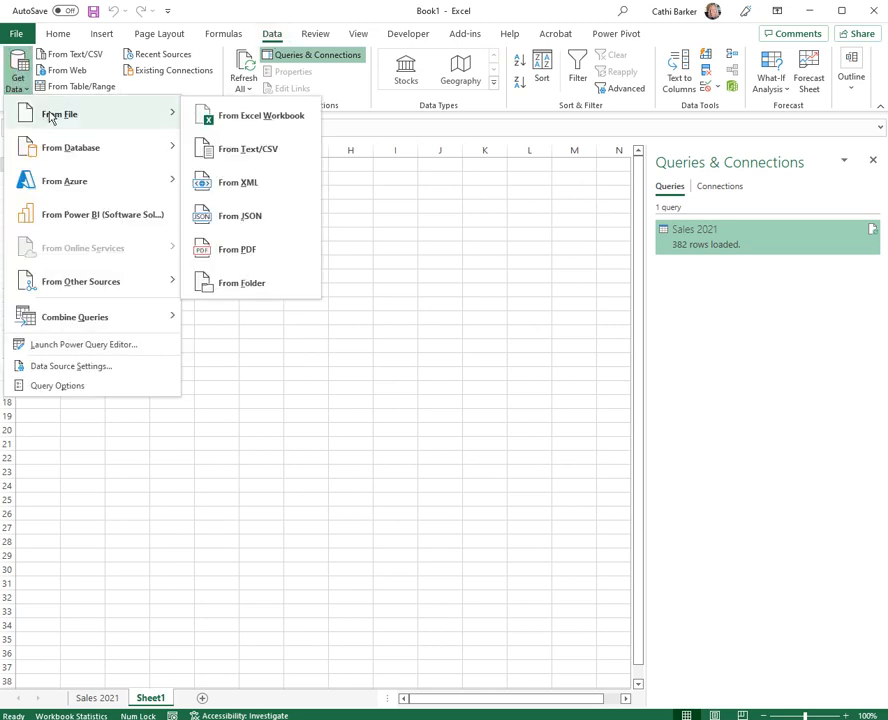
click(243, 119)
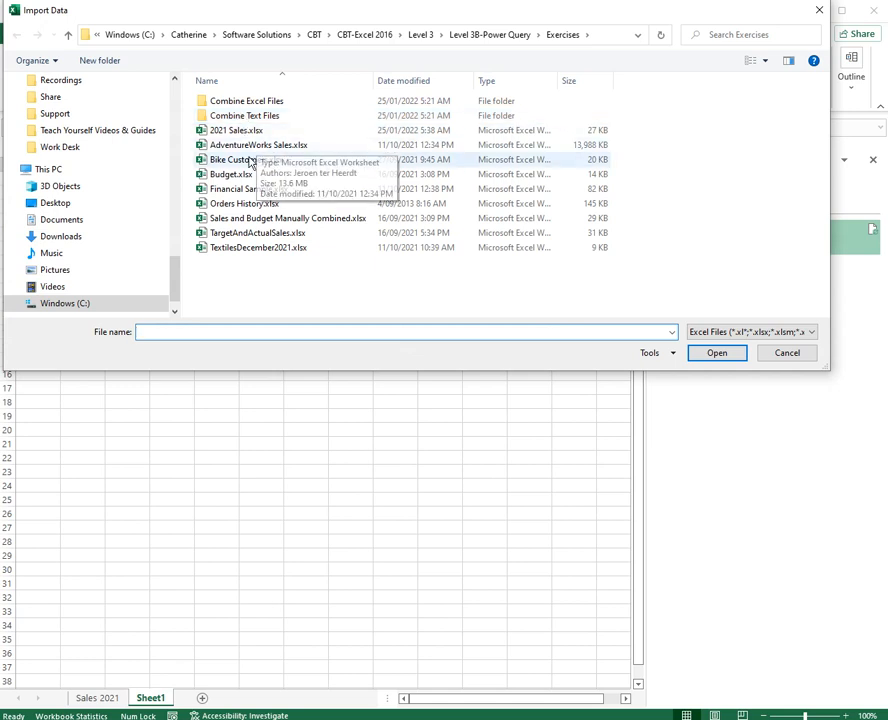
click(250, 161)
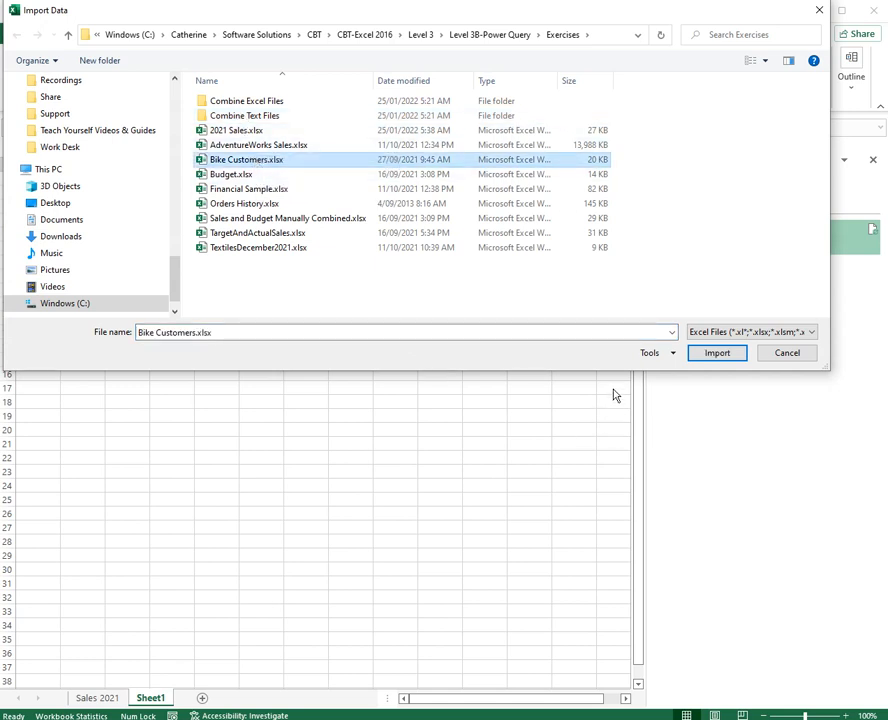
click(711, 358)
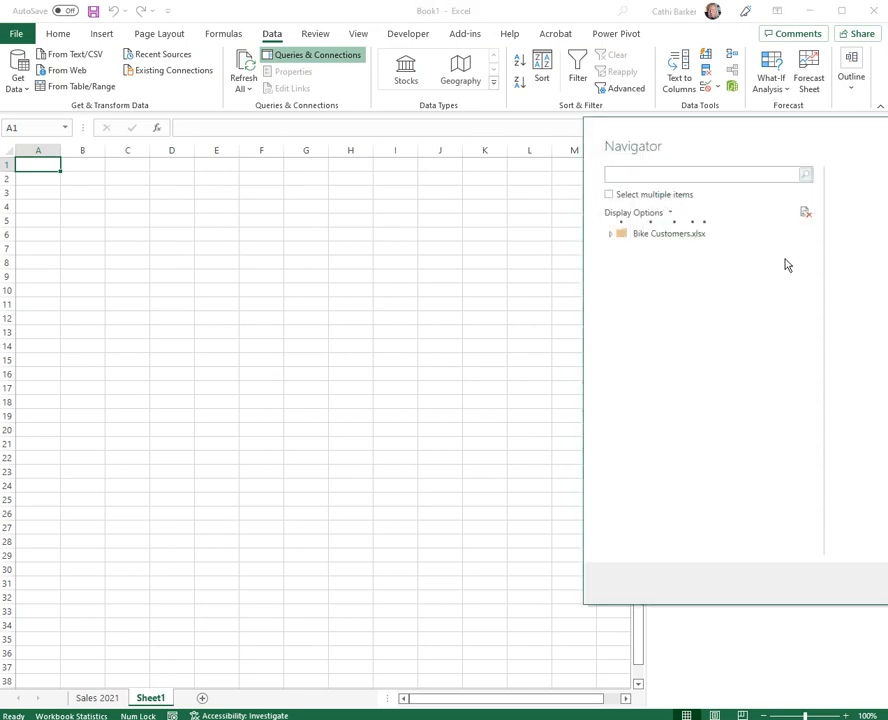
- Select the Customers sheet of Bike Customers.xlsx and open it in Power Query Editor for transformation
drag(841, 138, 348, 112)
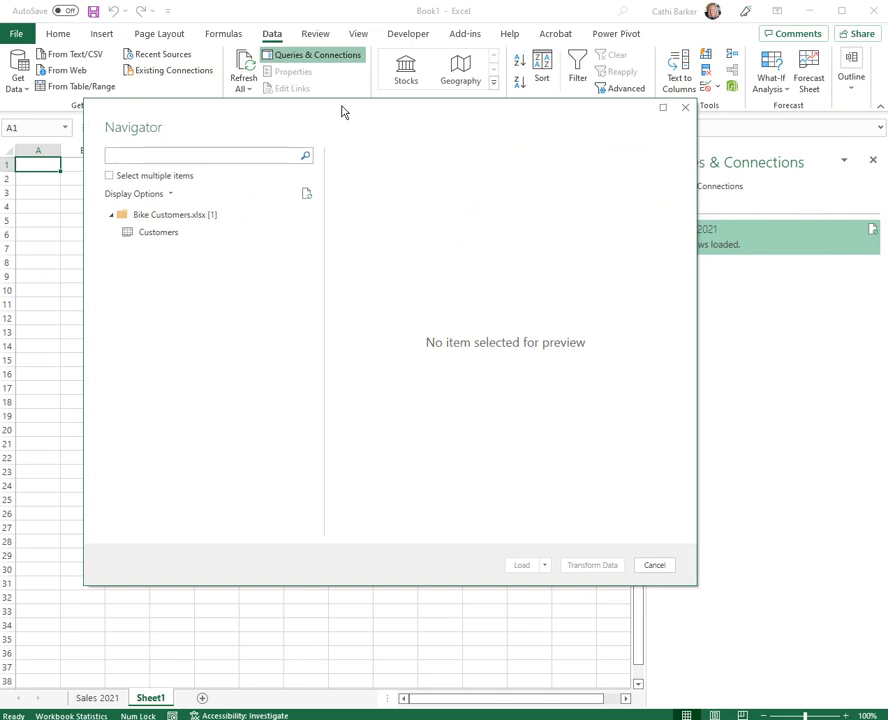
click(159, 233)
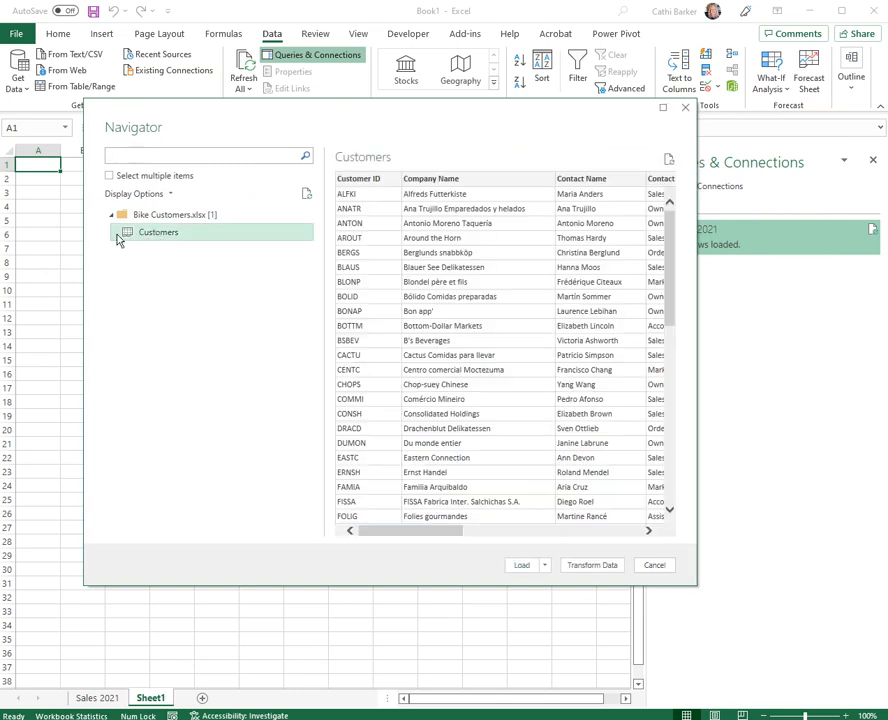
click(596, 568)
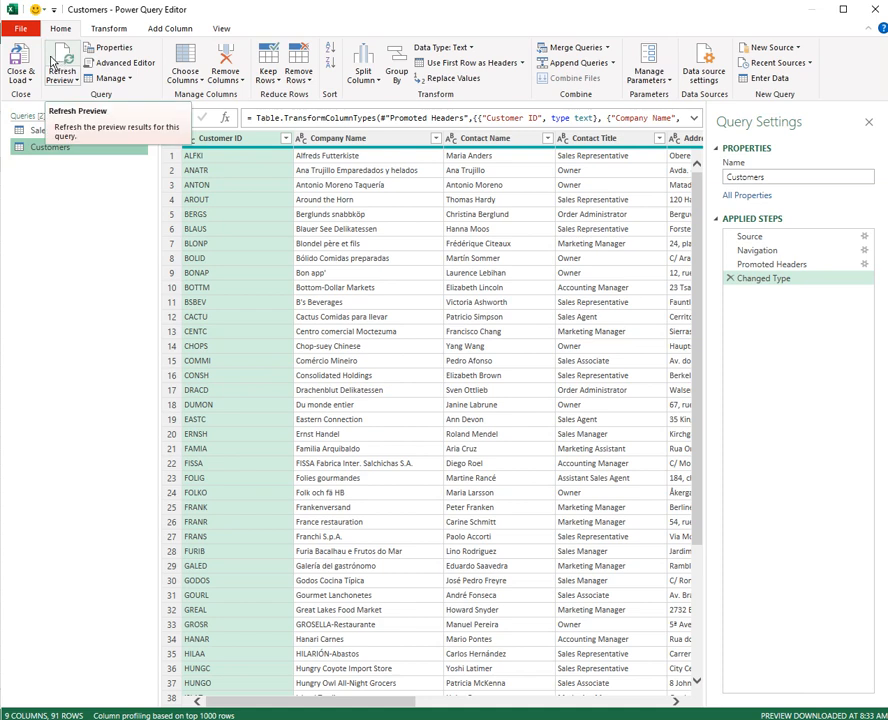
- Add a new Excel workbook source in Power Query Editor, importing Orders History.xlsx from the Exercises folder
click(797, 51)
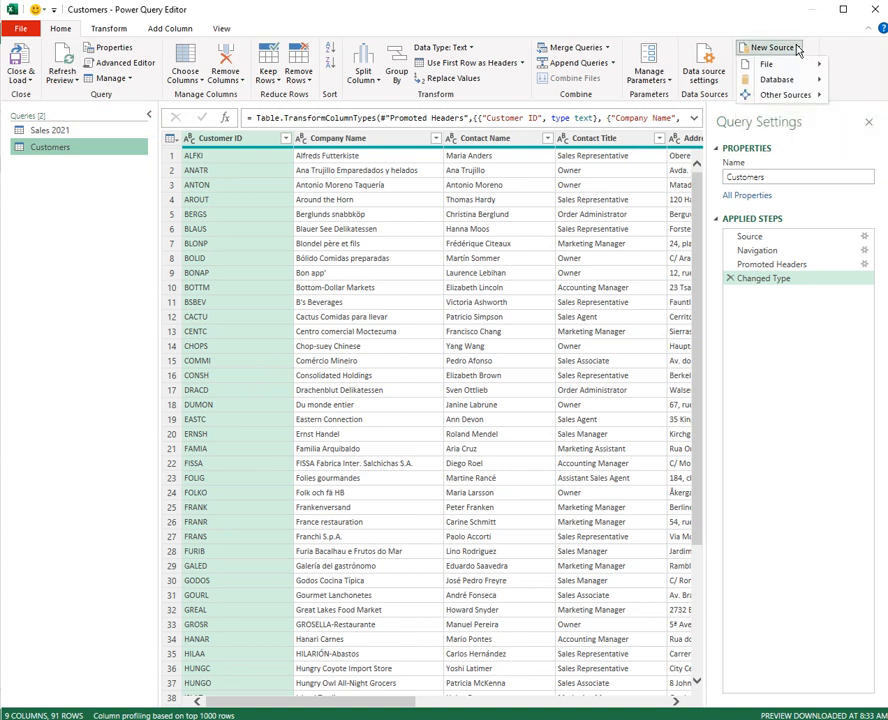
mouse_move(796, 67)
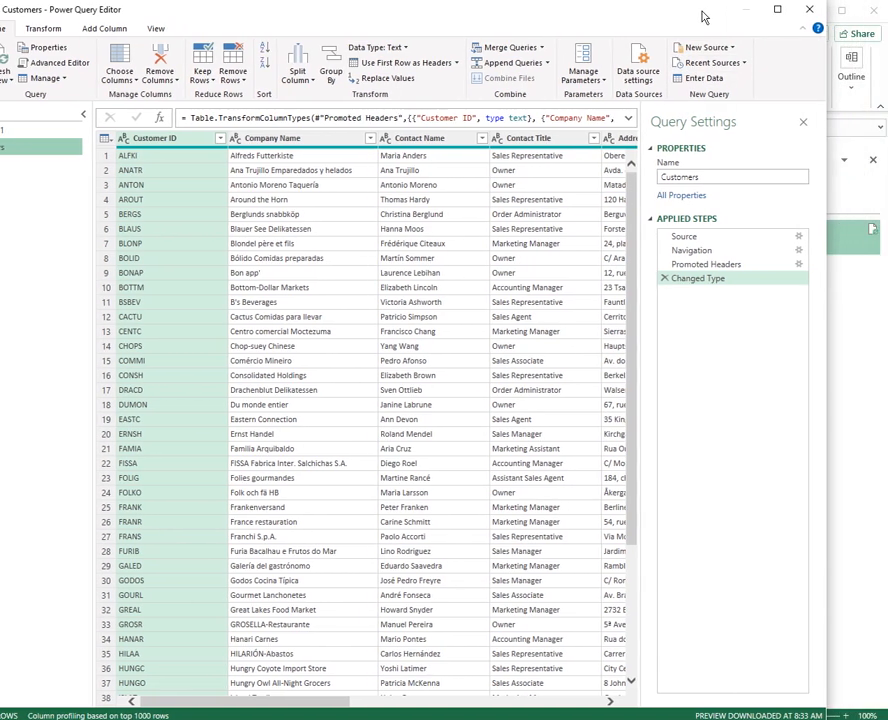
mouse_move(706, 65)
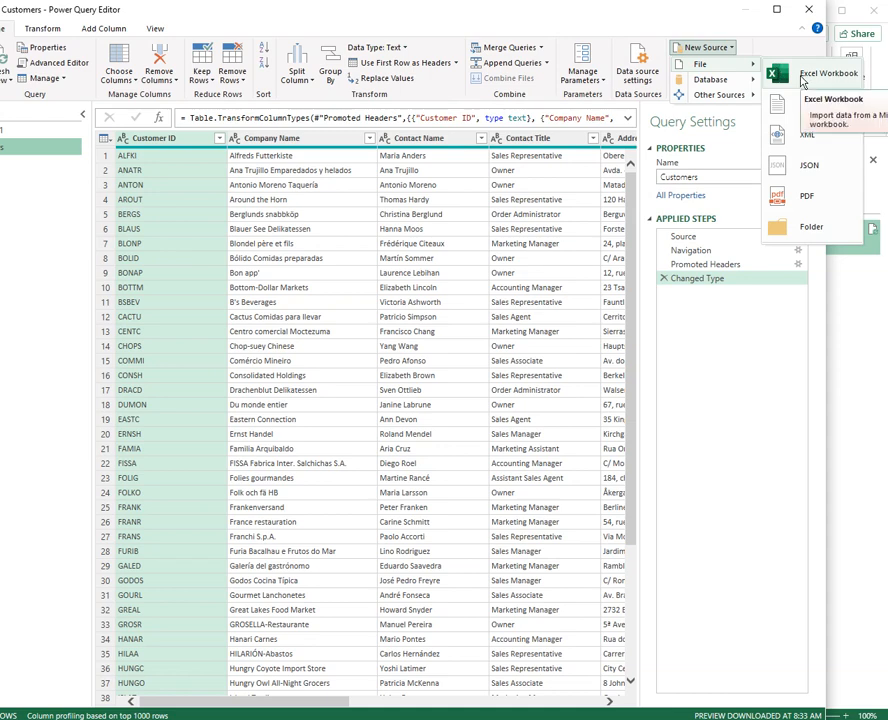
click(802, 78)
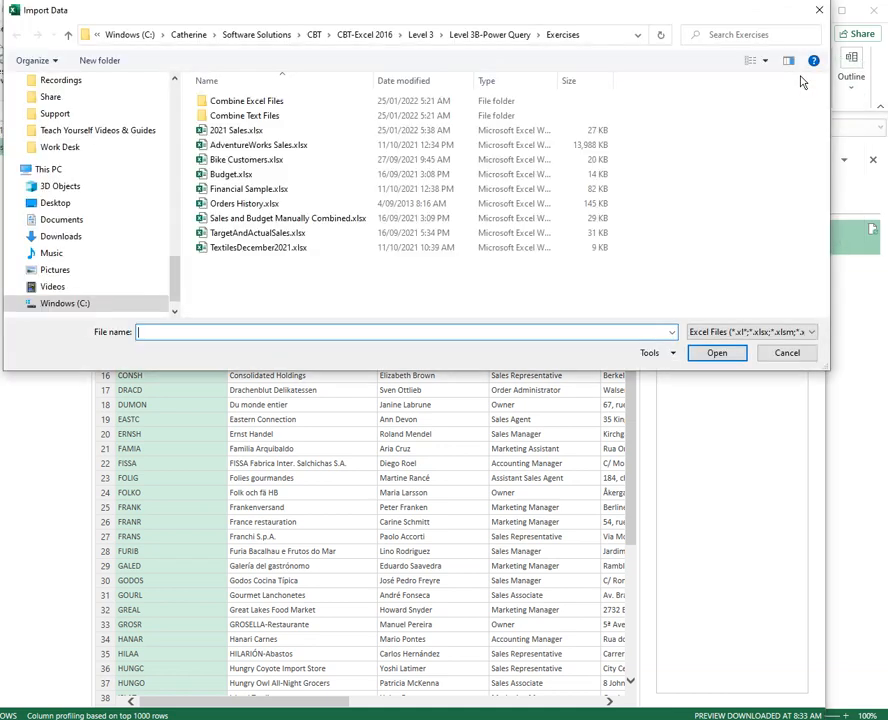
click(318, 206)
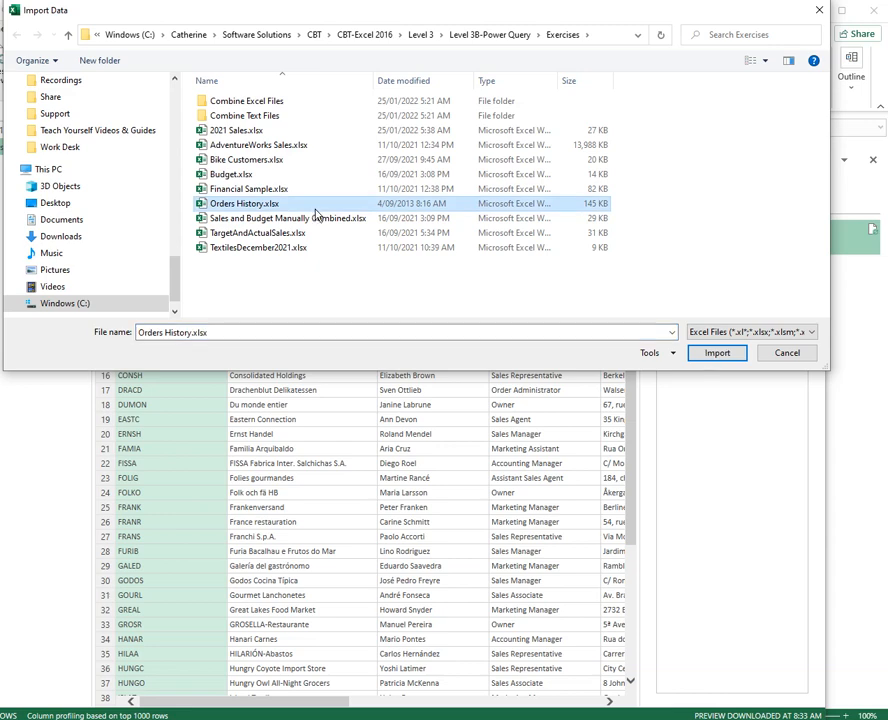
click(729, 358)
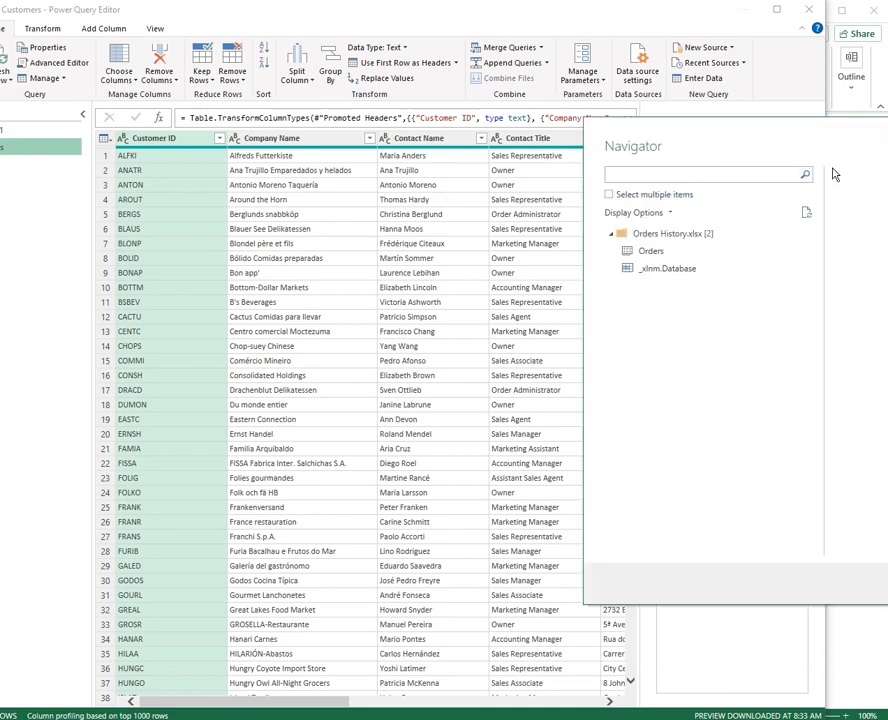
- Select the Orders sheet of Orders History.xlsx and add it as a query alongside Sales 2021 and Customers
drag(842, 135, 390, 117)
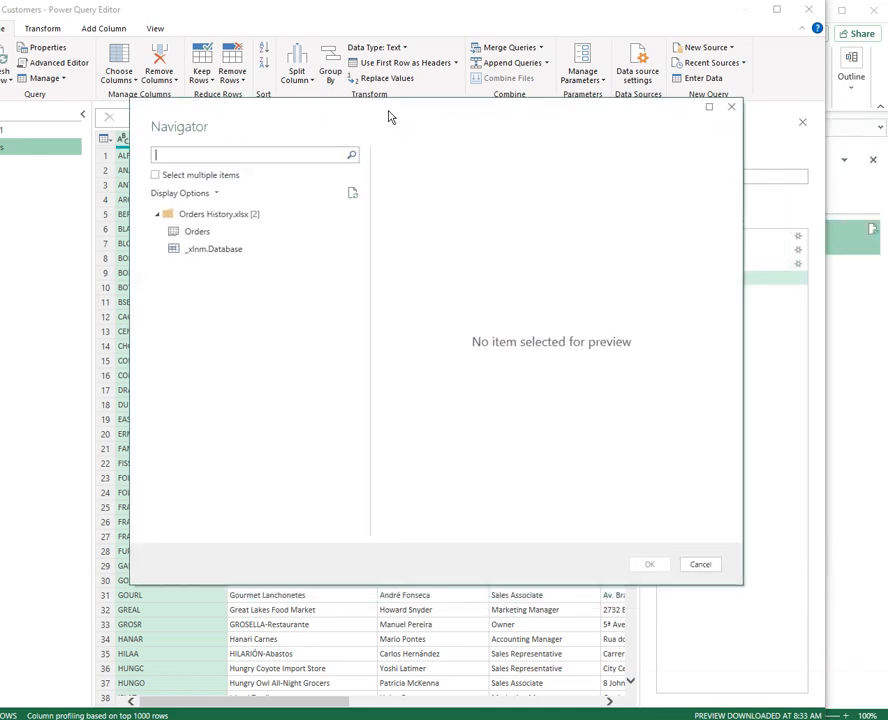
click(198, 234)
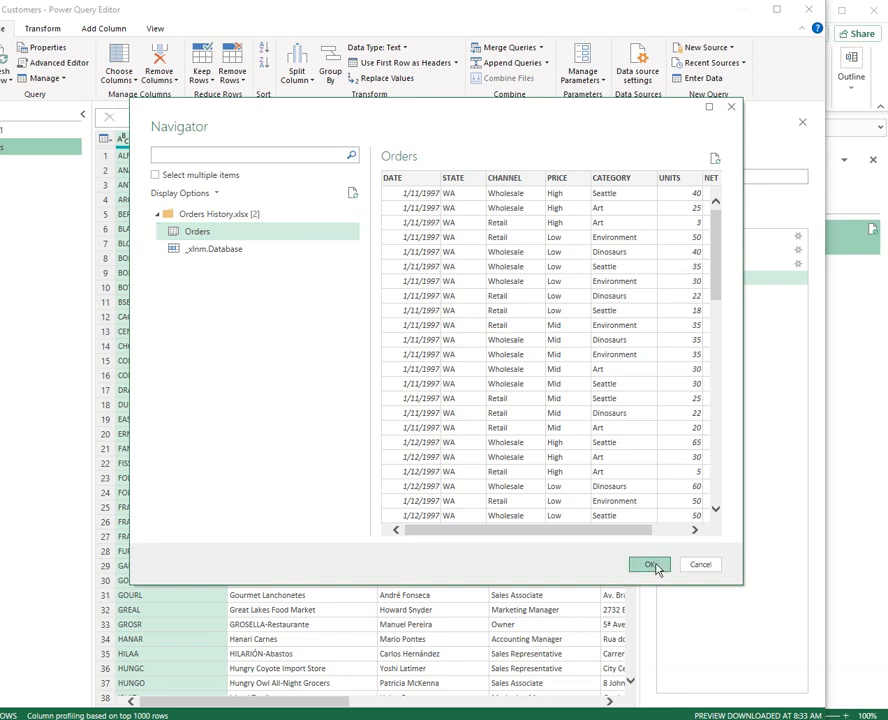
click(652, 566)
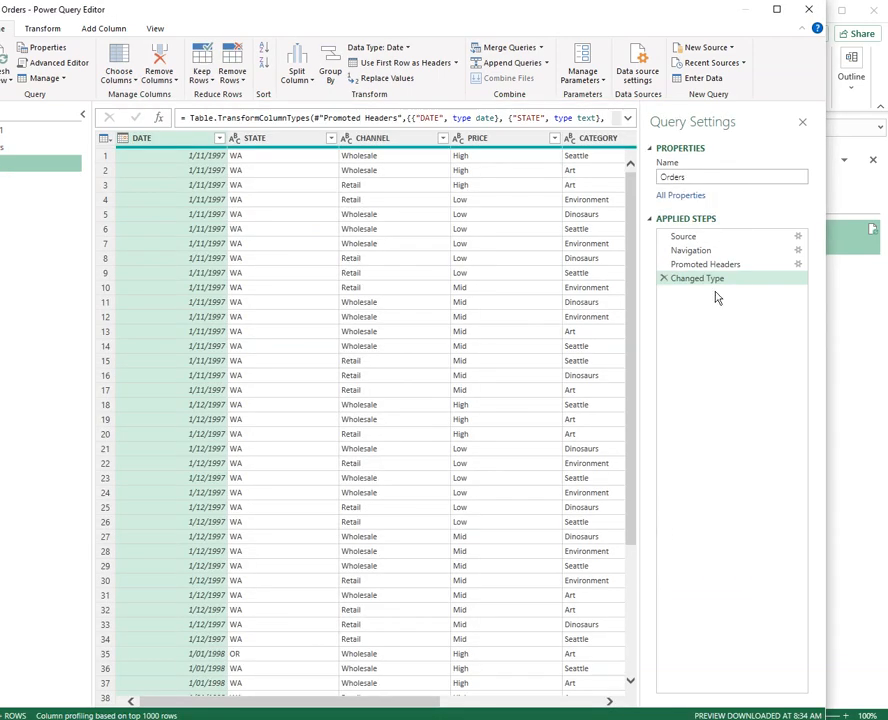
drag(627, 16, 692, 15)
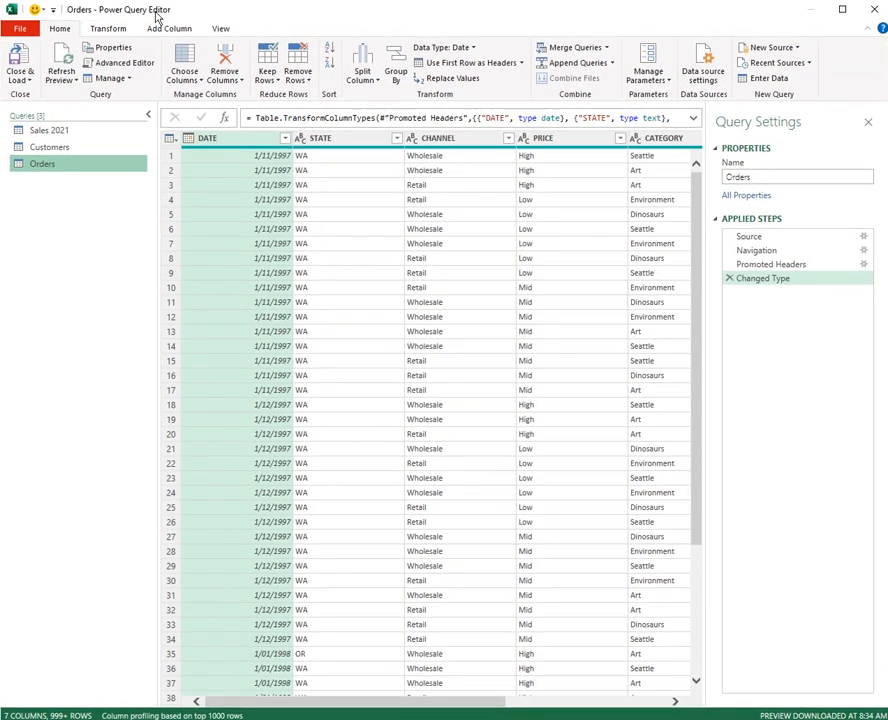
- Close Power Query Editor and load the new Customers and Orders queries into their own worksheets
click(785, 47)
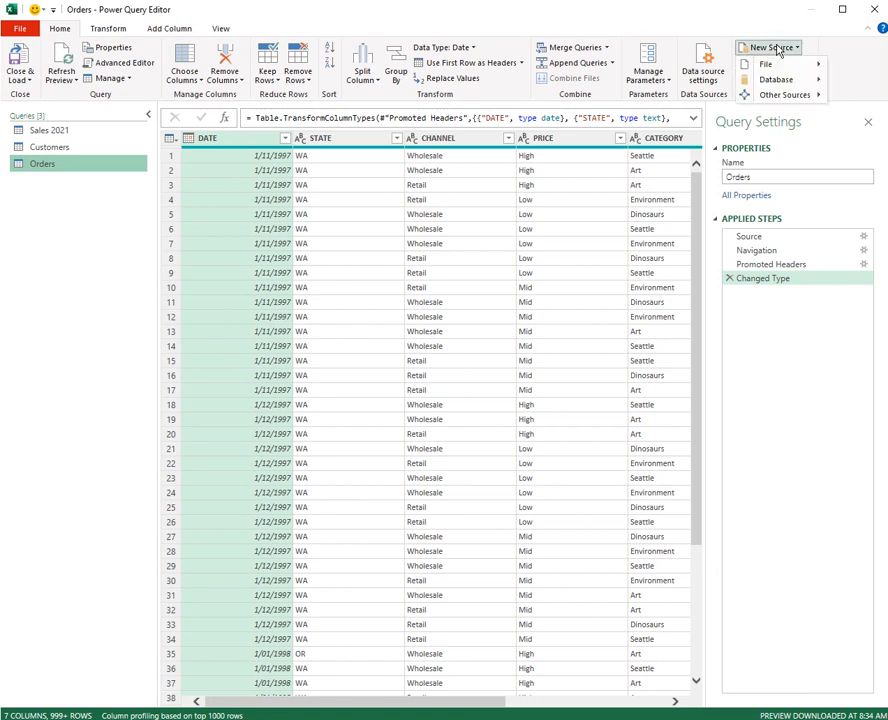
mouse_move(768, 66)
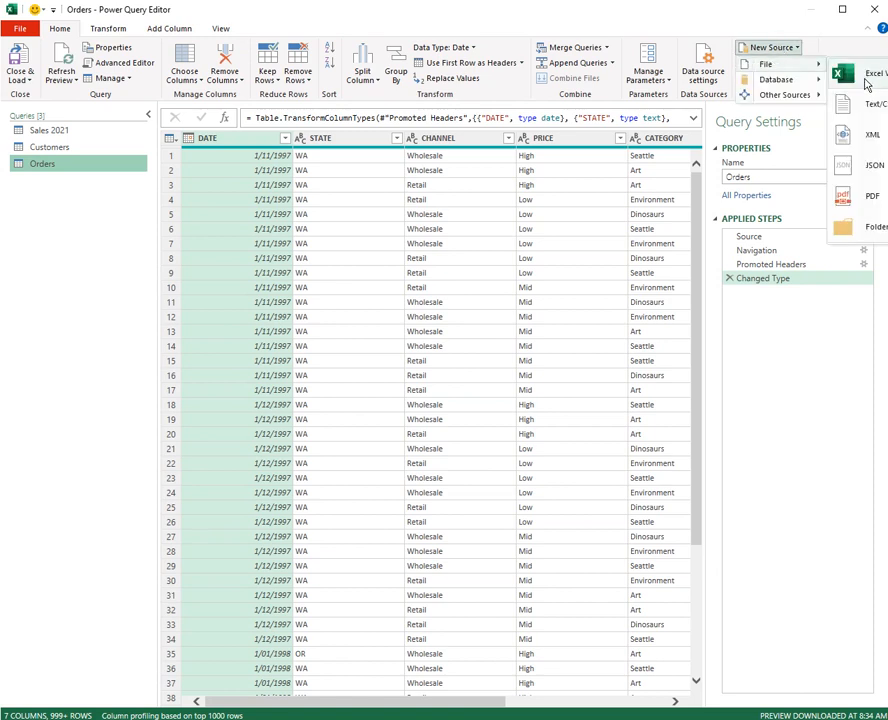
click(20, 66)
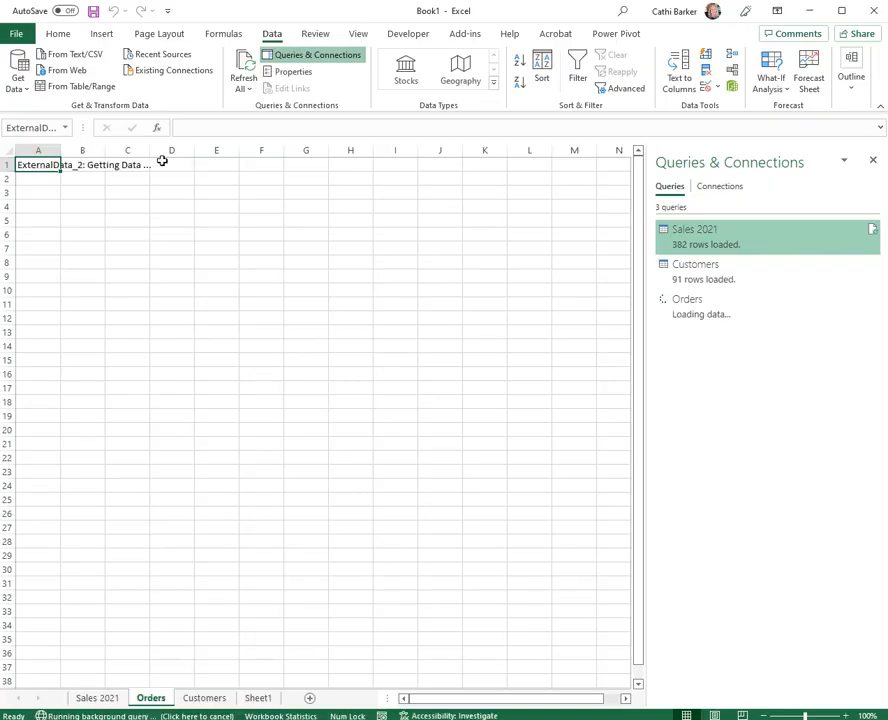
click(271, 34)
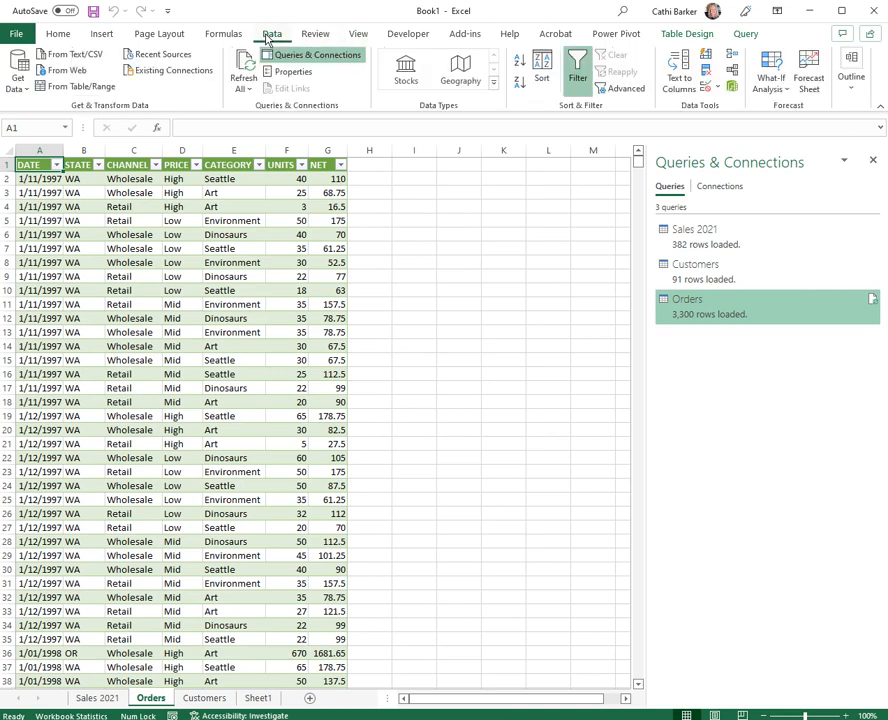
click(16, 86)
mouse_move(66, 115)
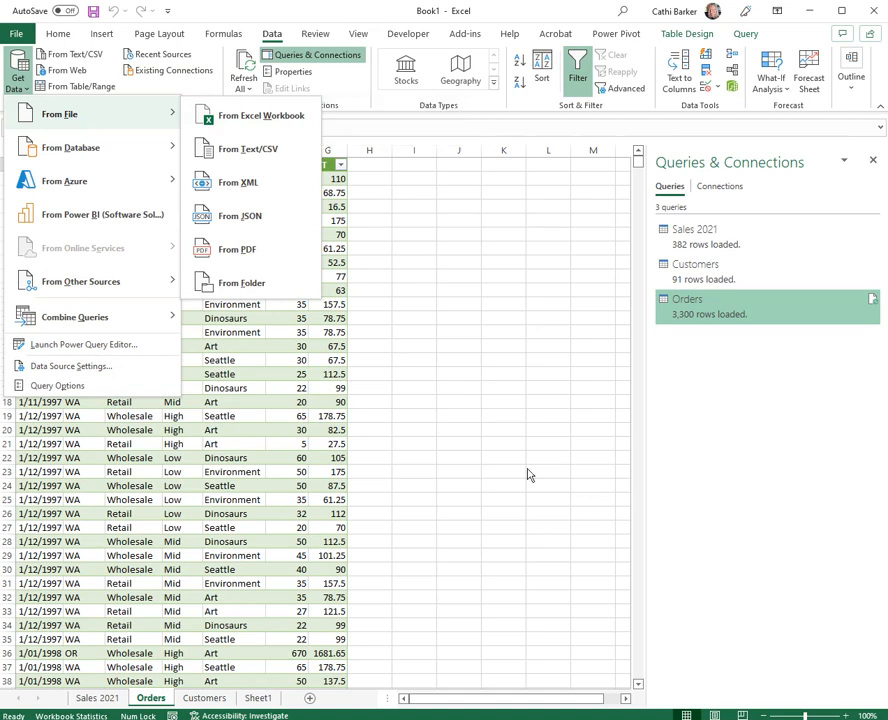
click(507, 441)
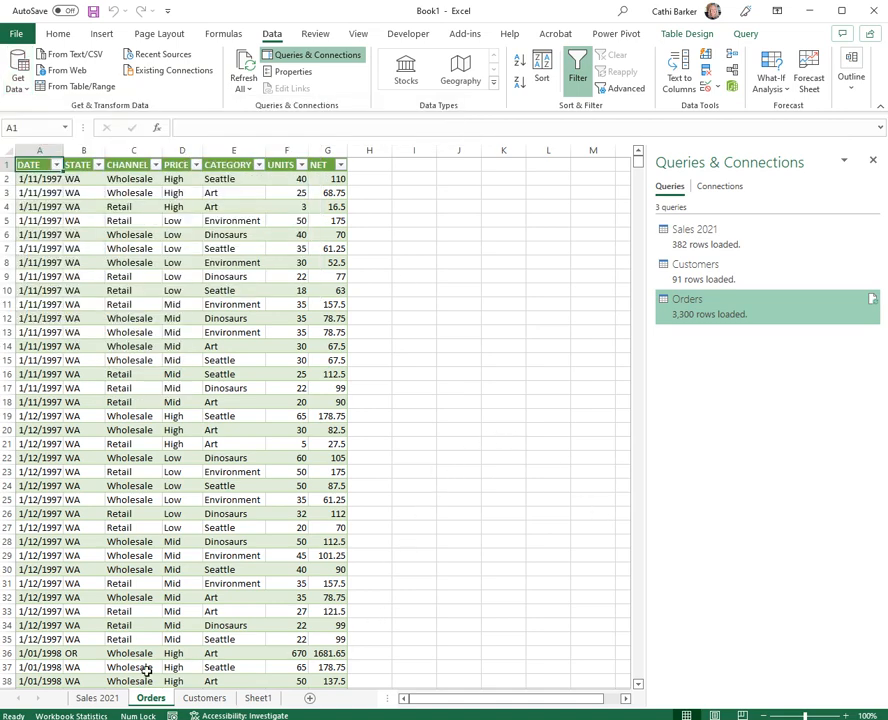
- View the loaded Sales 2021 and Orders sheets, and open the Customers sheet's query for editing in Power Query Editor
click(96, 698)
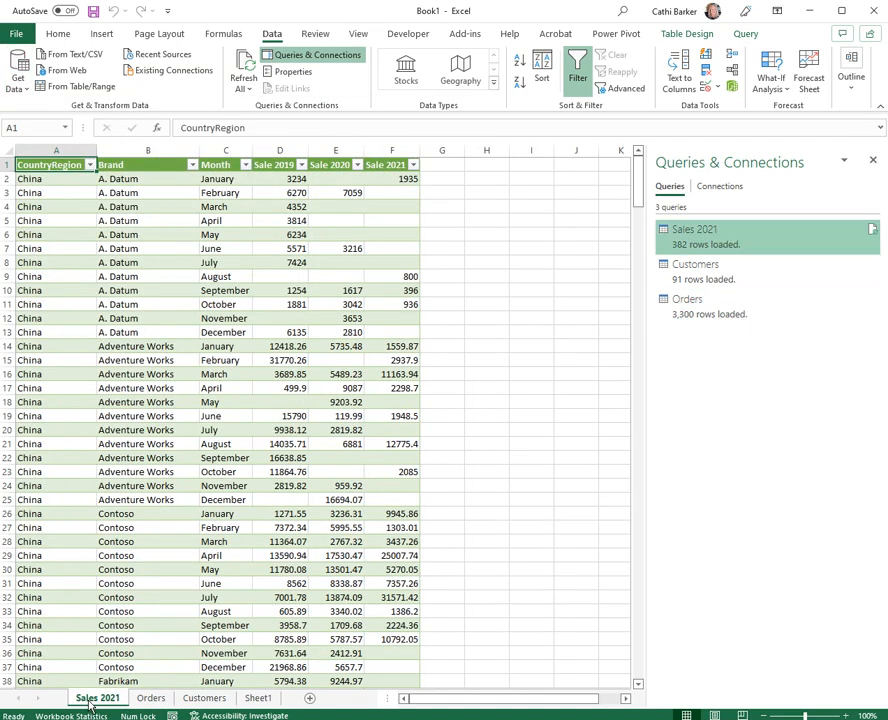
click(154, 700)
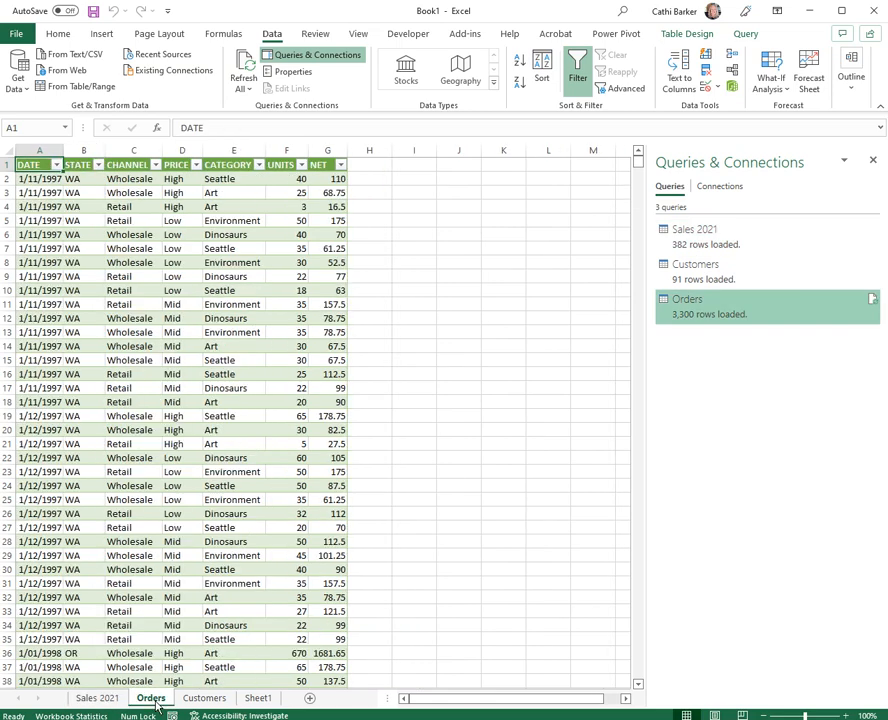
click(204, 700)
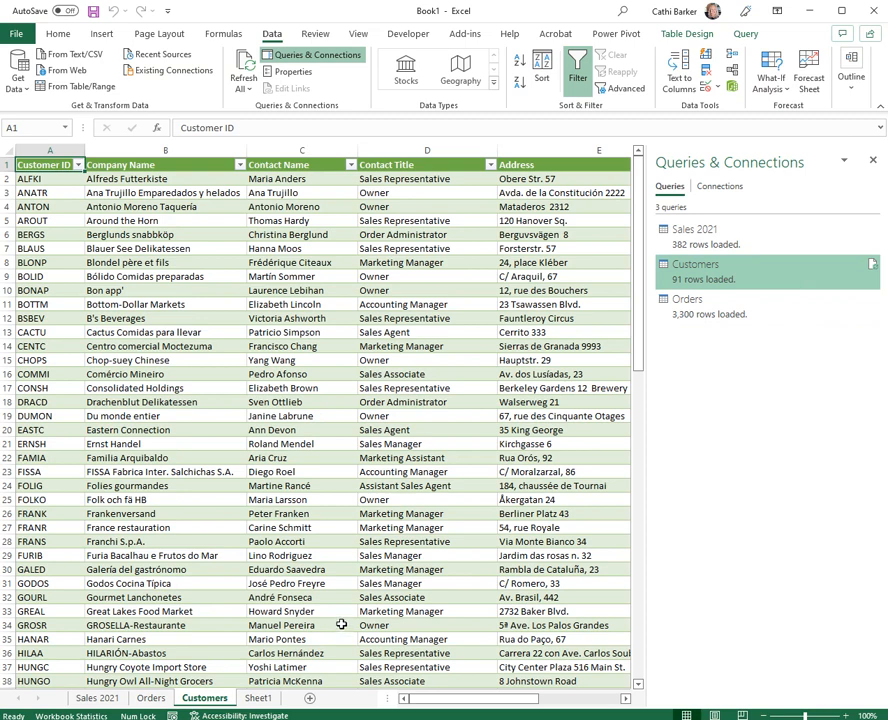
click(747, 35)
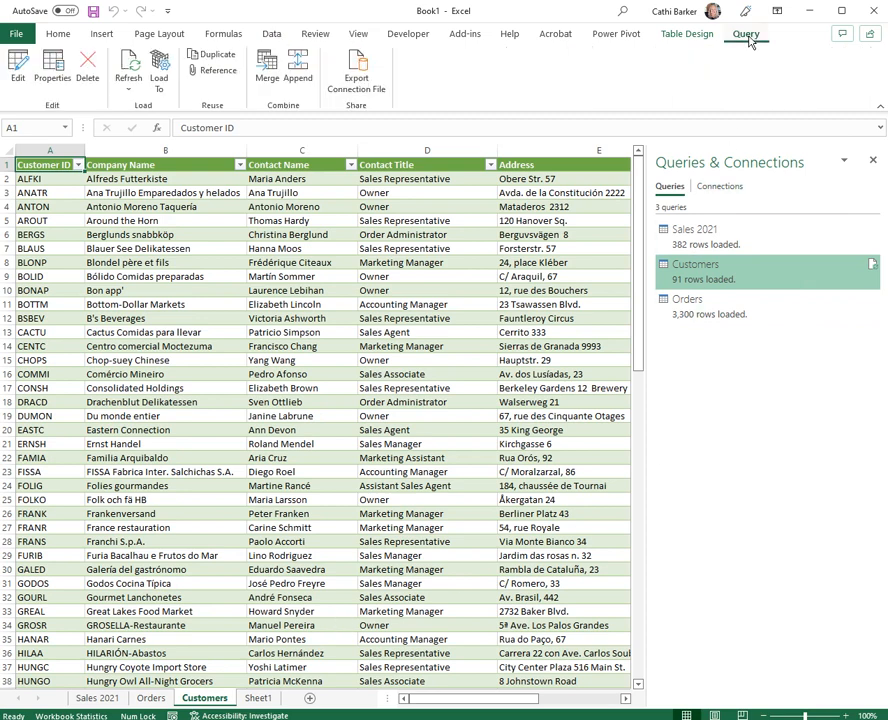
click(19, 66)
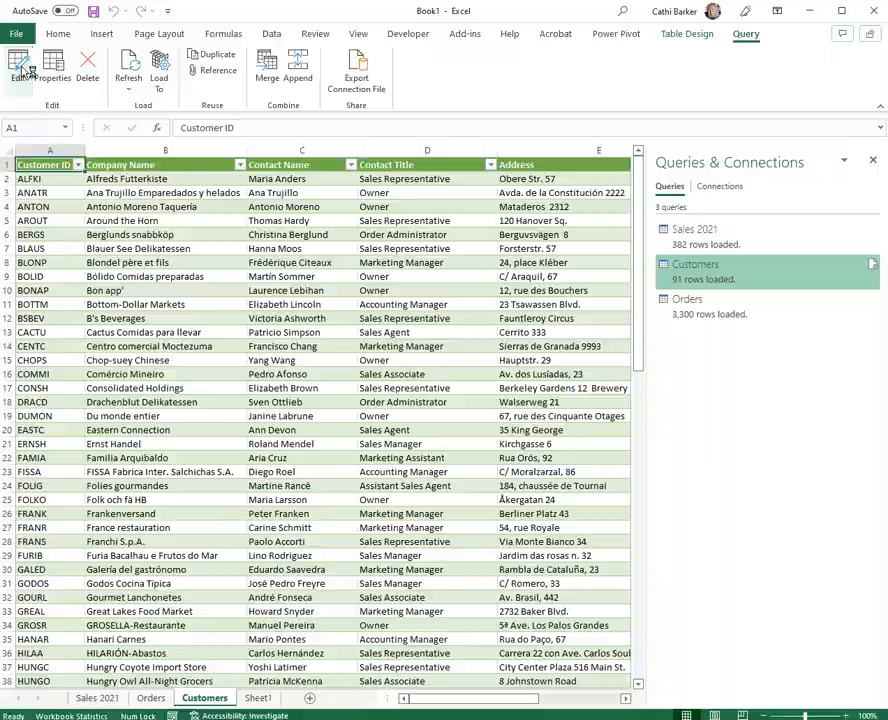